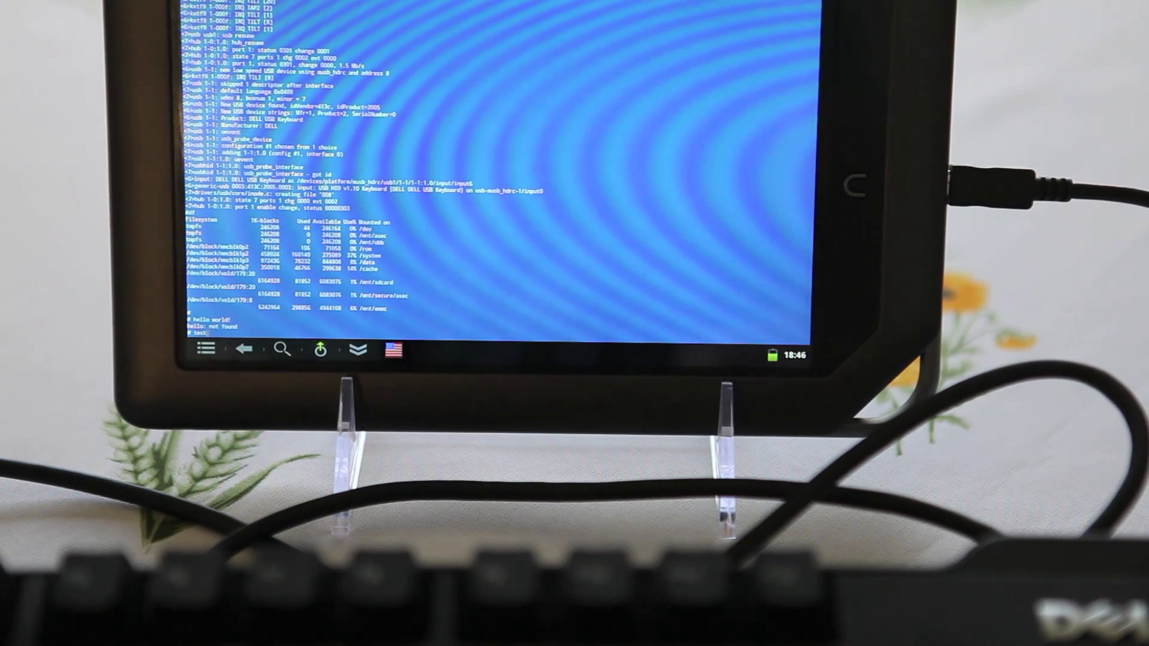
End the 'hello world!' and 'test' keyboard lines with a fresh empty prompt
key(Return)
key(Return)
key(Return)
text(dmesg)
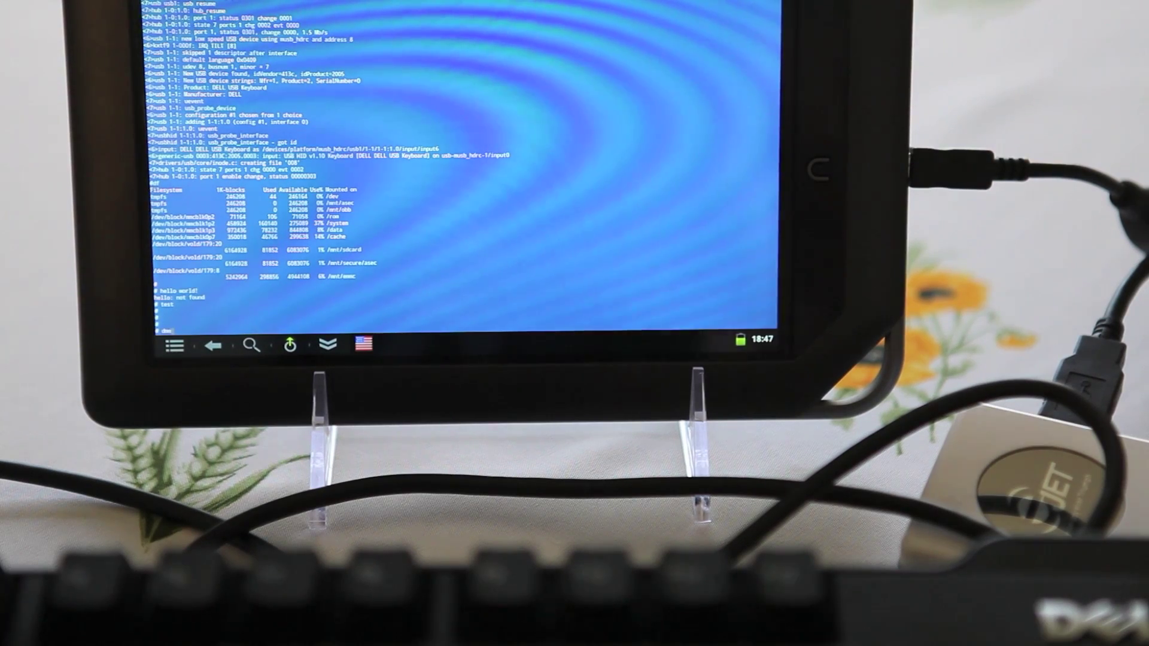
Run dmesg to show the hub's card reader slots and the sda1 partition
key(Return)
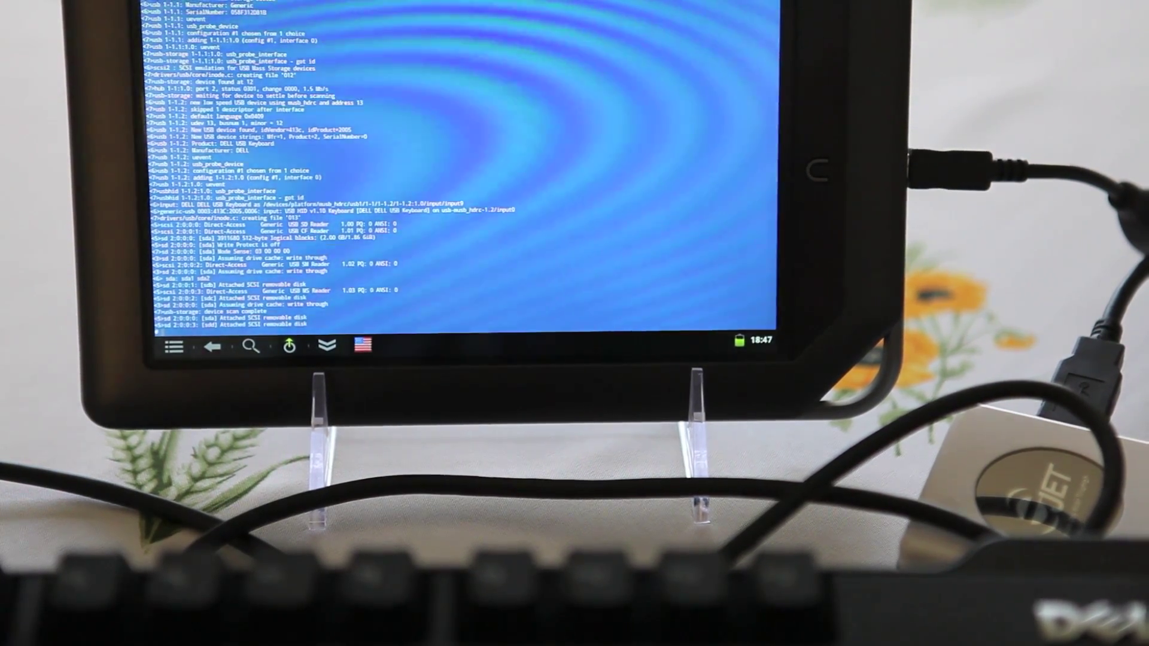
text(mount /dev/)
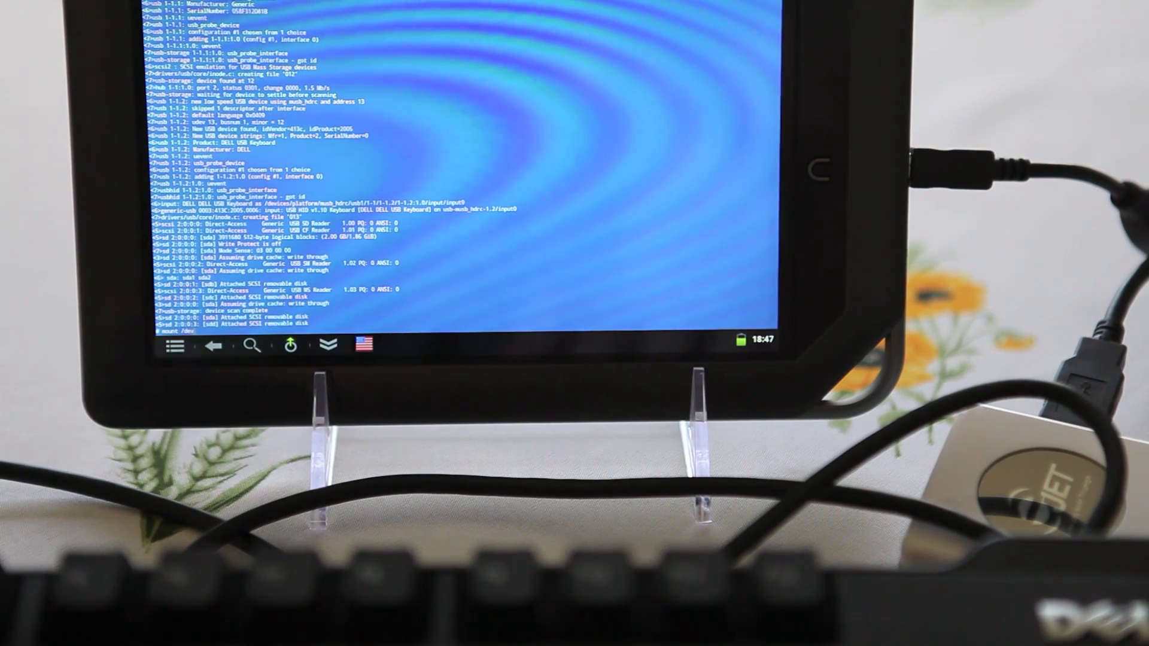
text(block/)
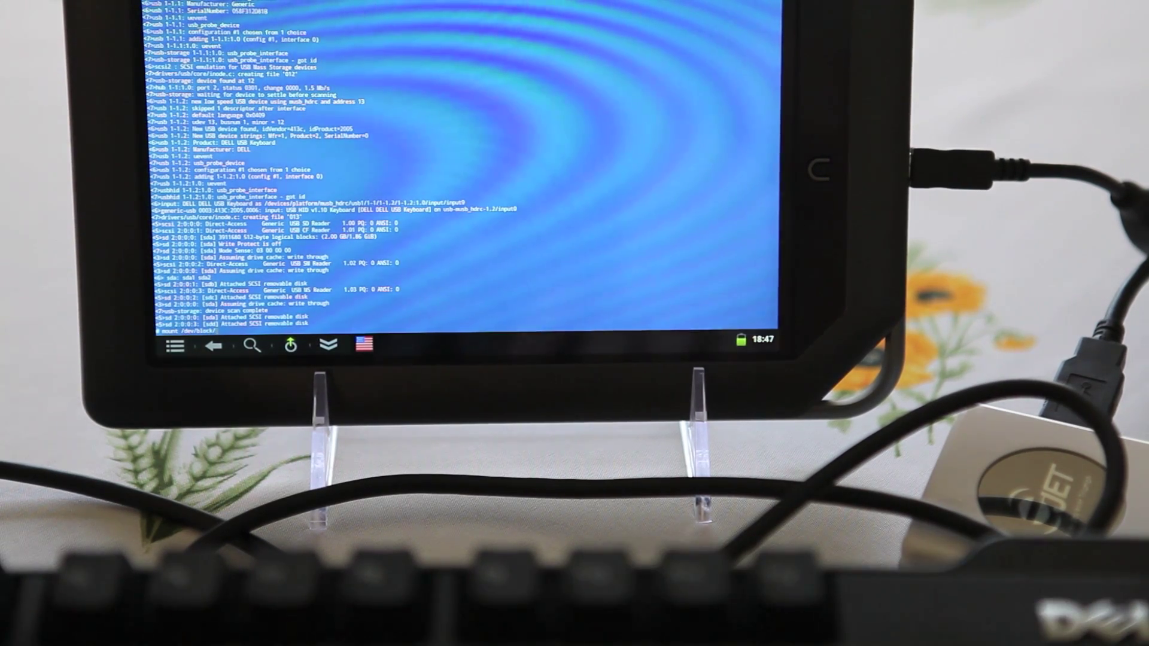
text(sda1)
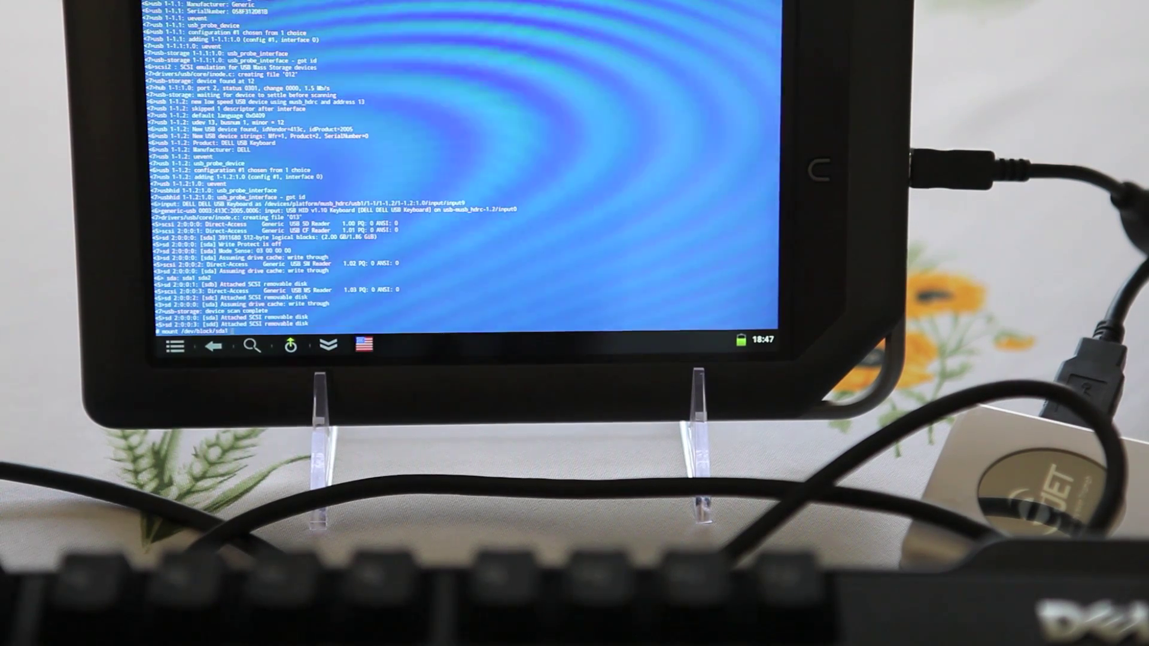
text( /mnt)
Start bash, mount /dev/block/sda1 on /mnt, and list it with ls -la /mnt
key(Return)
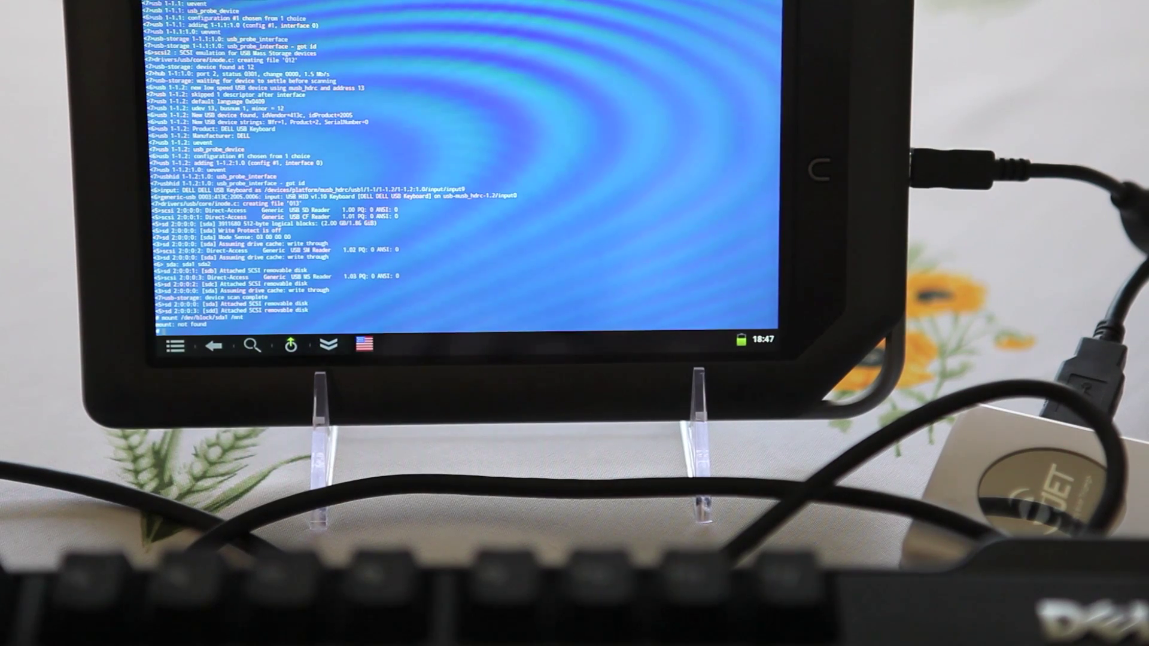
text(bash)
key(Return)
text(mount /de)
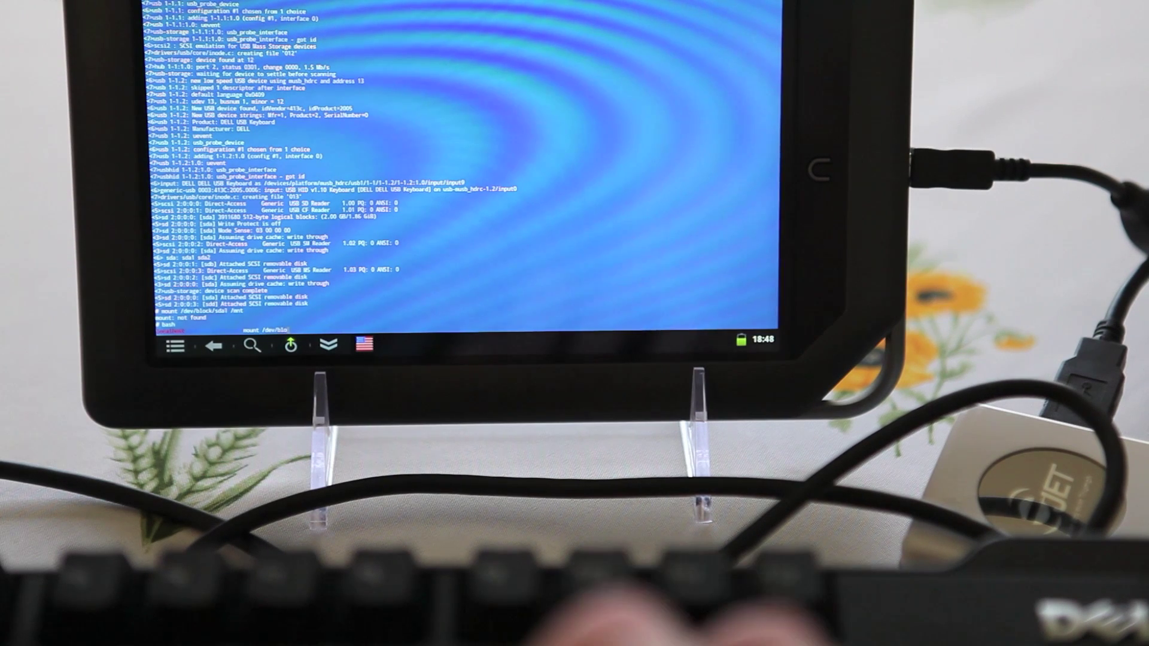
text(v/block/sda1 /mnt)
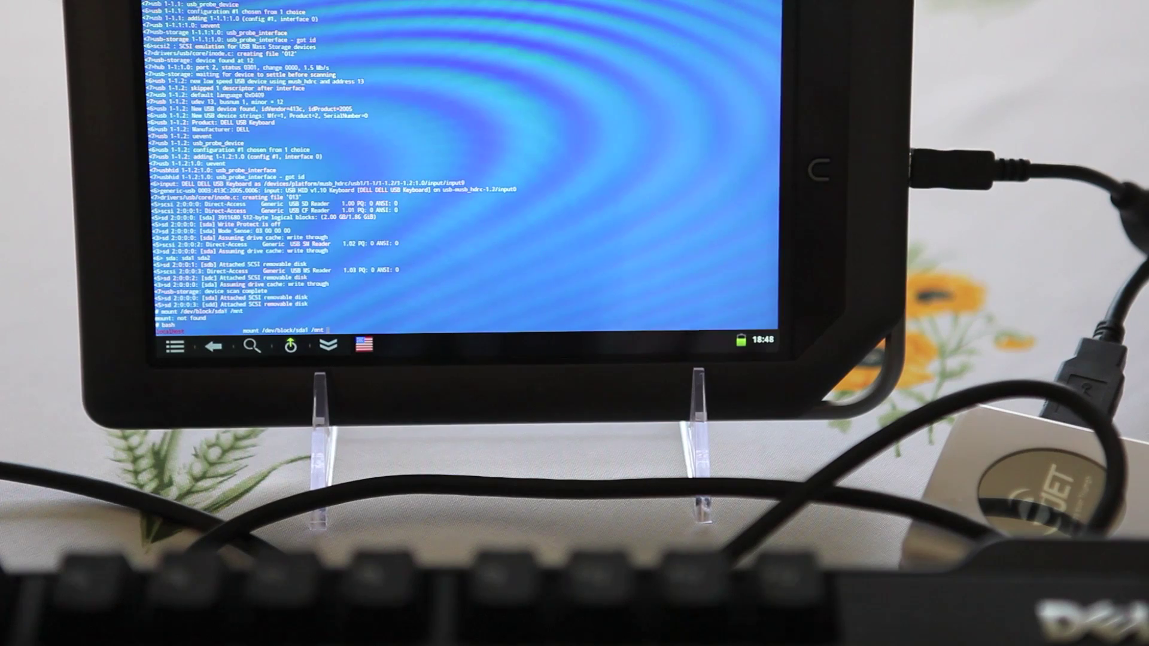
key(Return)
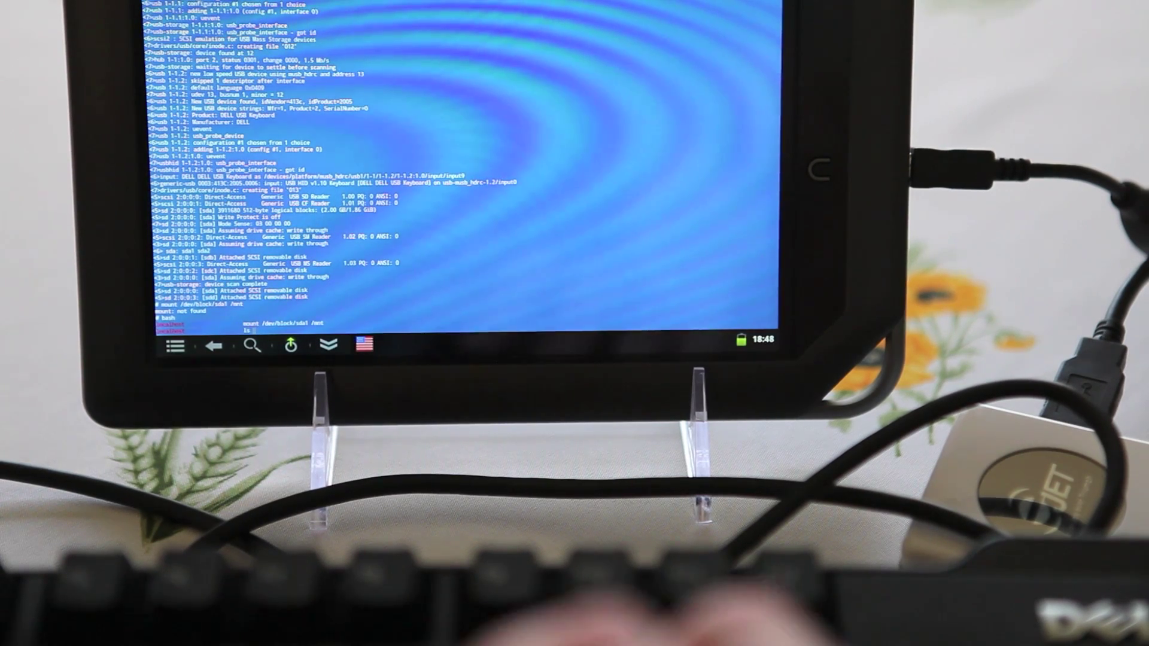
text(ls)
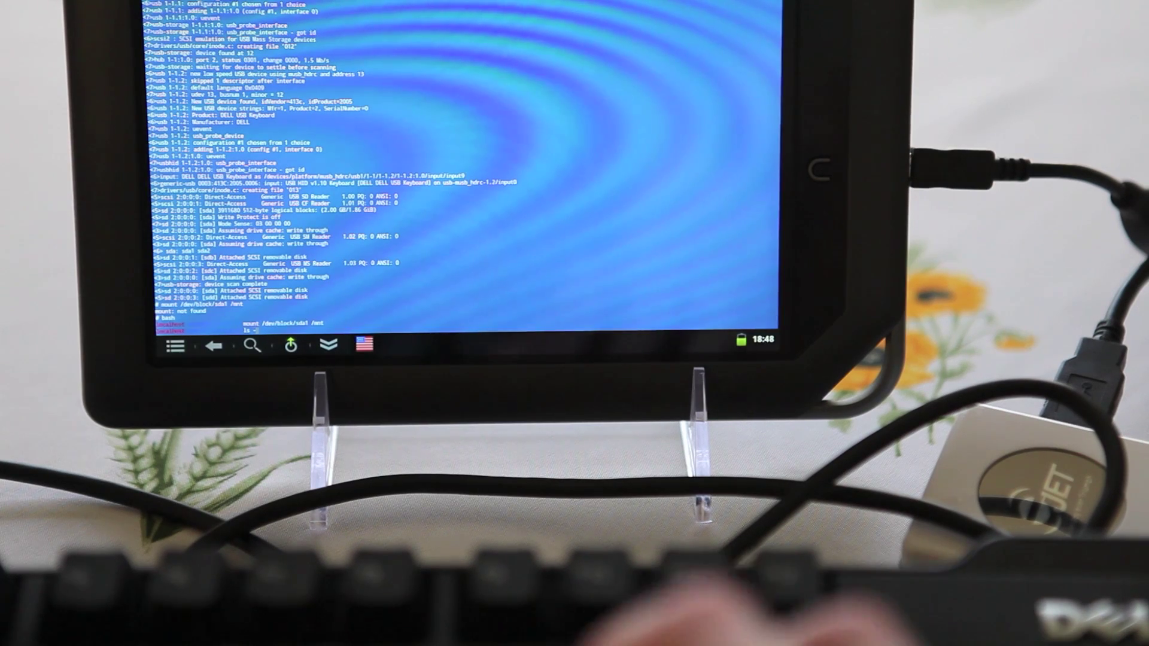
text( -la /)
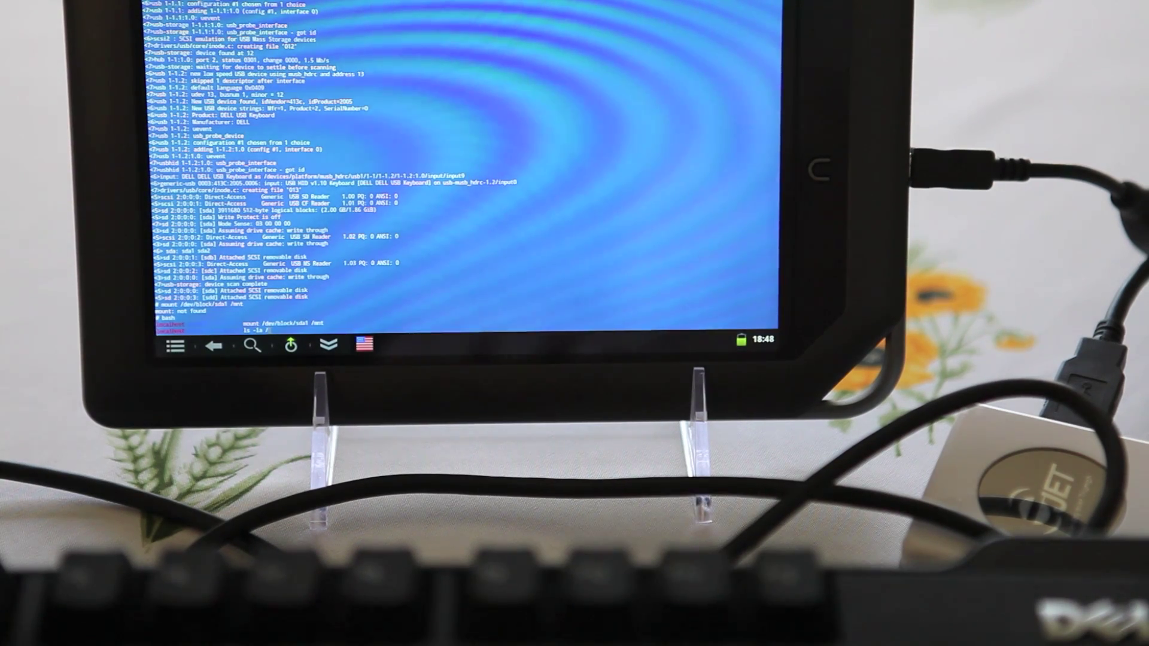
text(mnt)
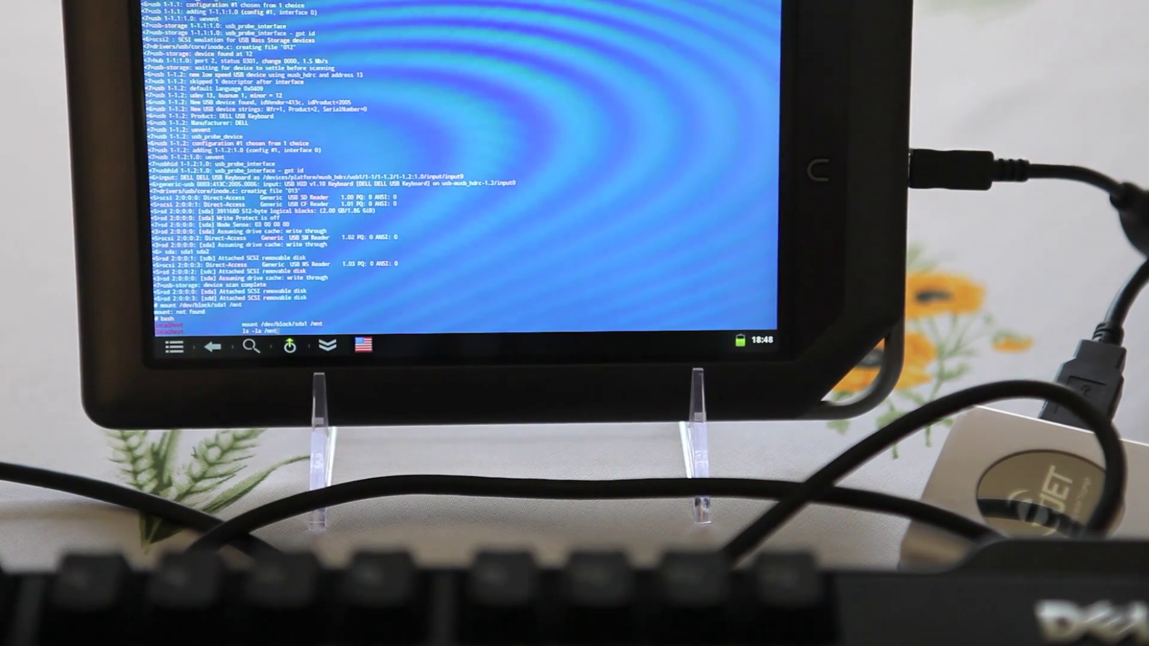
key(Return)
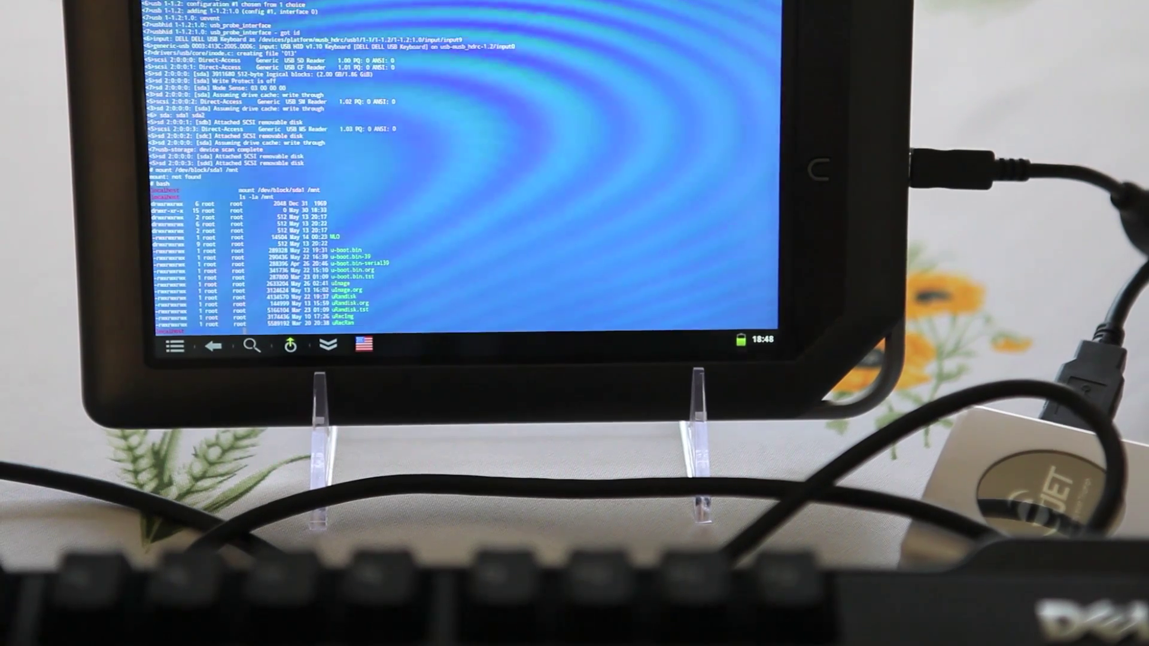